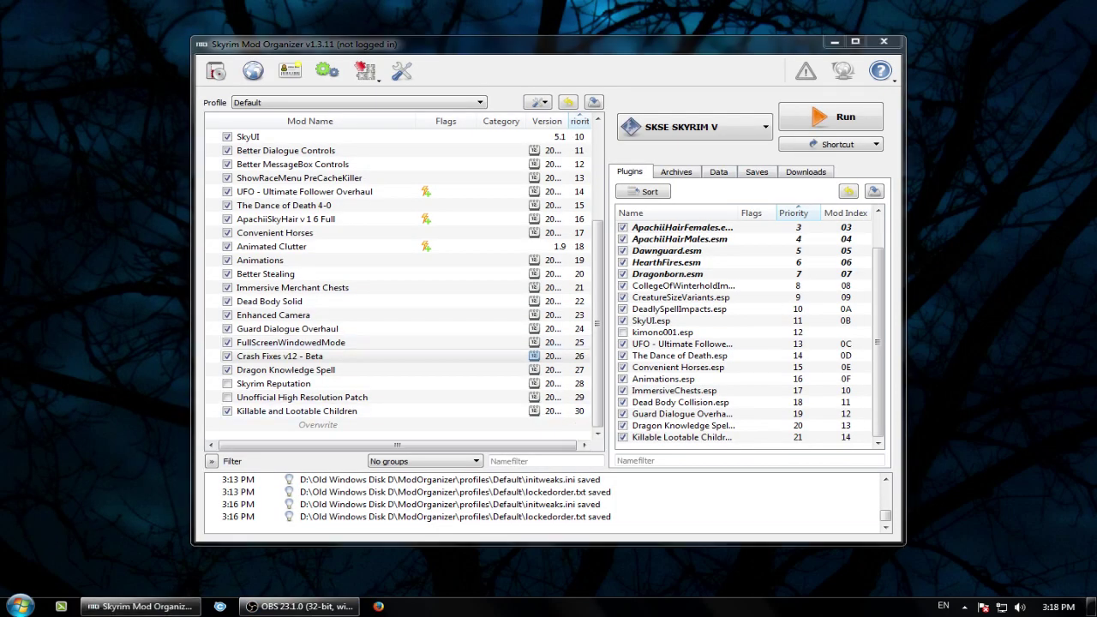
Select the Crash Fixes v12 - Beta mod and launch the game with the SKSE SKYRIM V executable
click(317, 397)
click(317, 410)
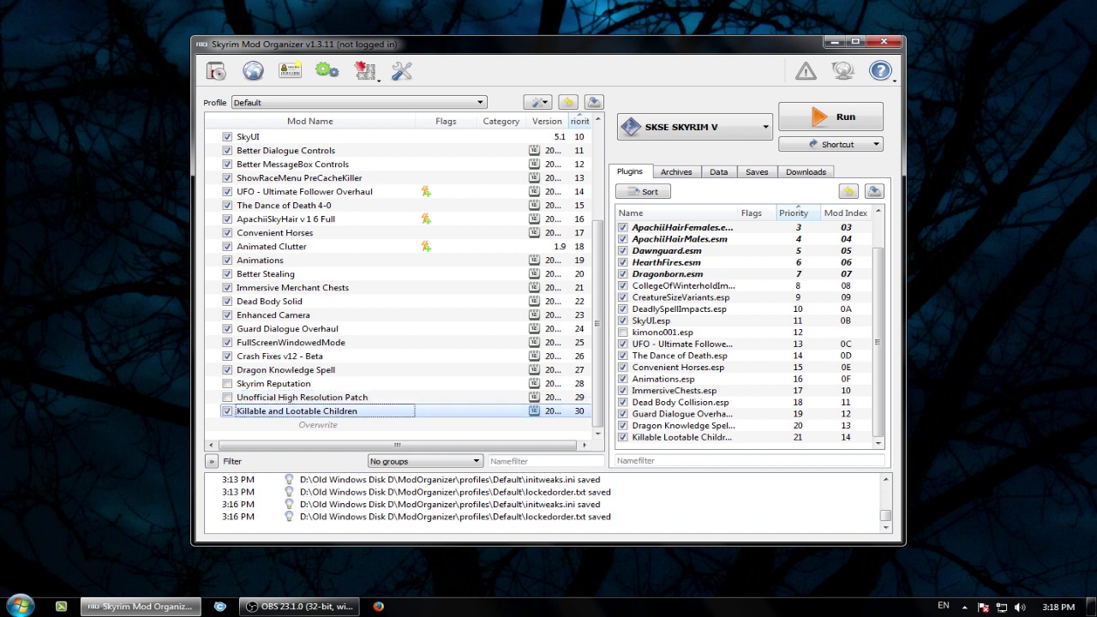
click(317, 355)
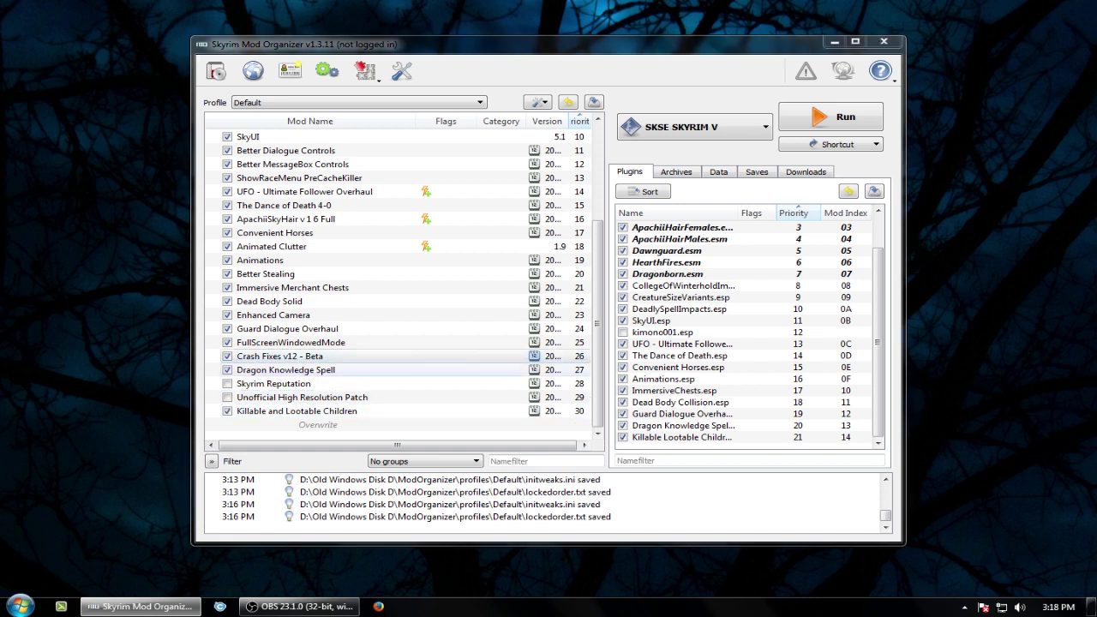
click(296, 356)
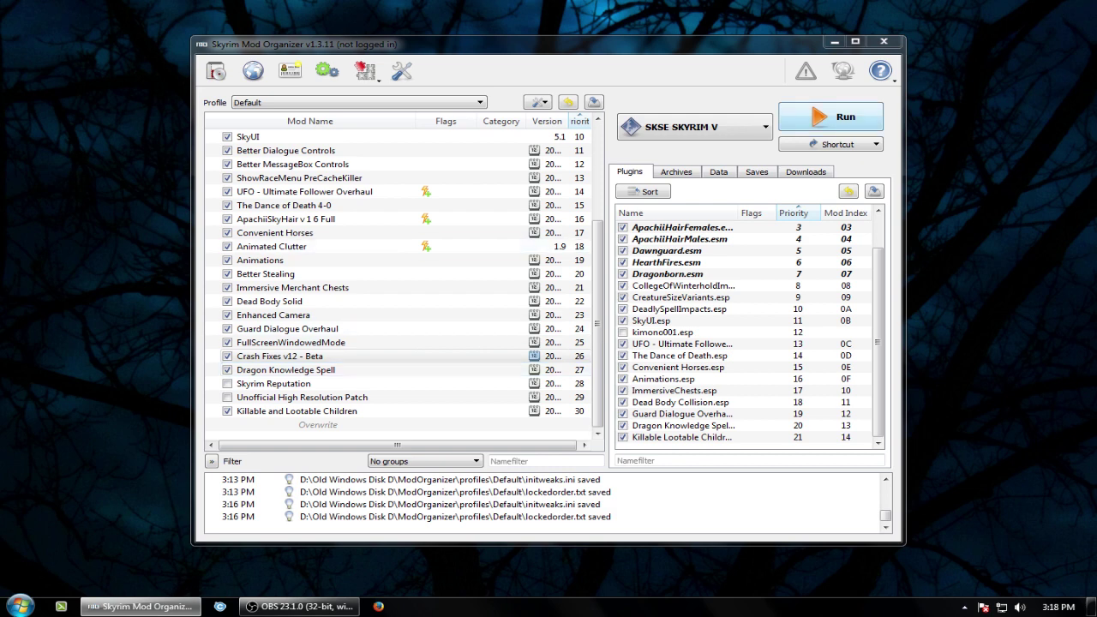
click(830, 116)
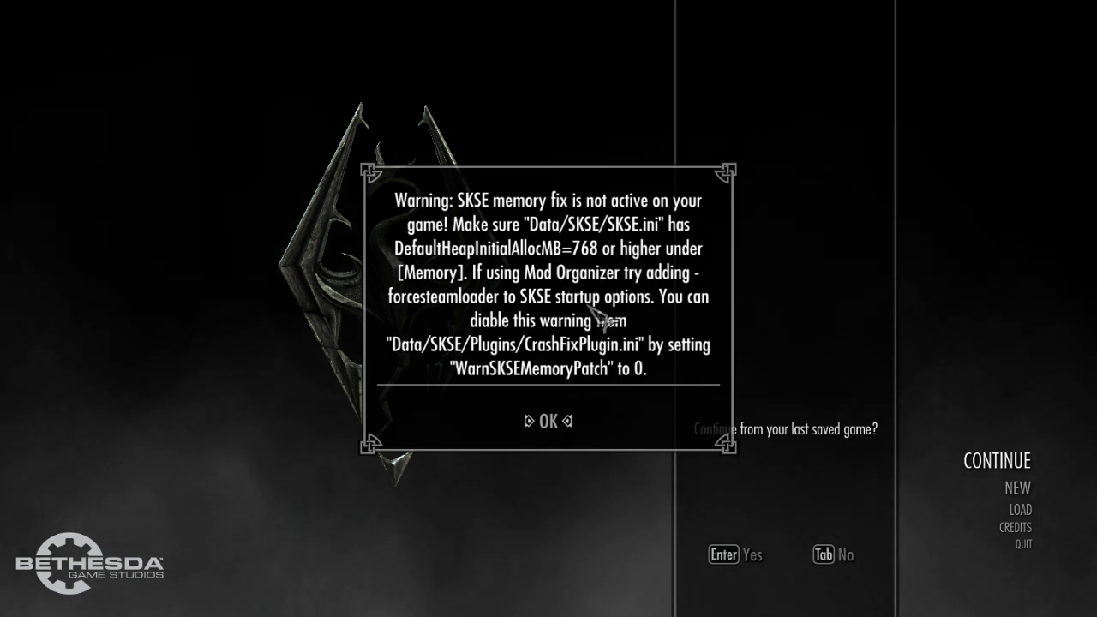
Switch away from the game, start Task Manager and open the file location of the TESV.exe process
key(alt+Tab)
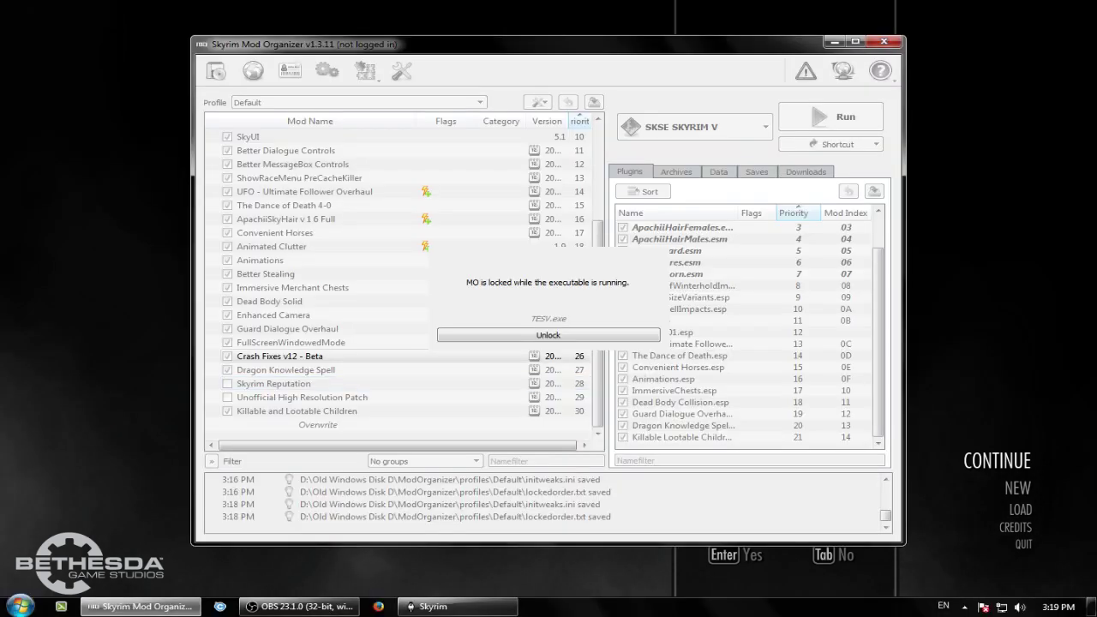
right_click(619, 605)
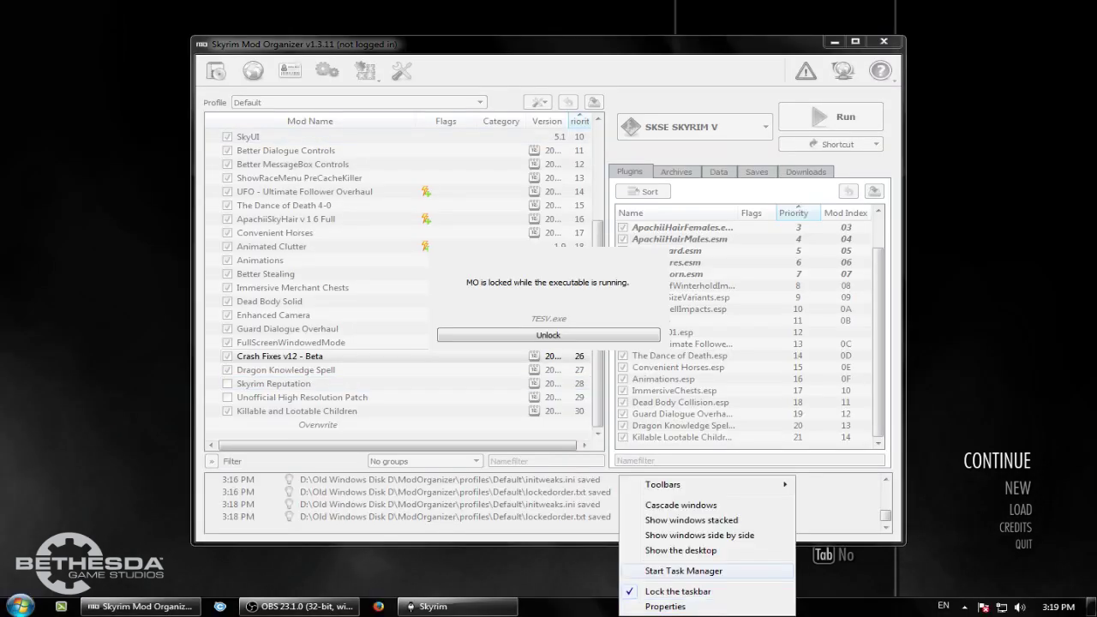
click(677, 573)
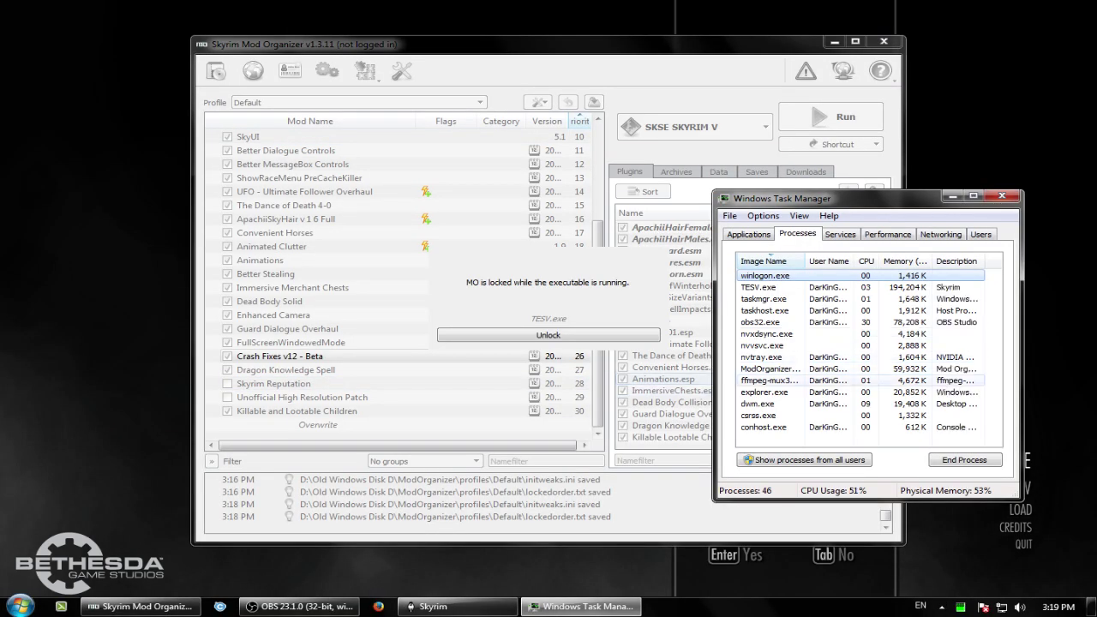
click(769, 381)
click(768, 392)
click(769, 334)
click(754, 287)
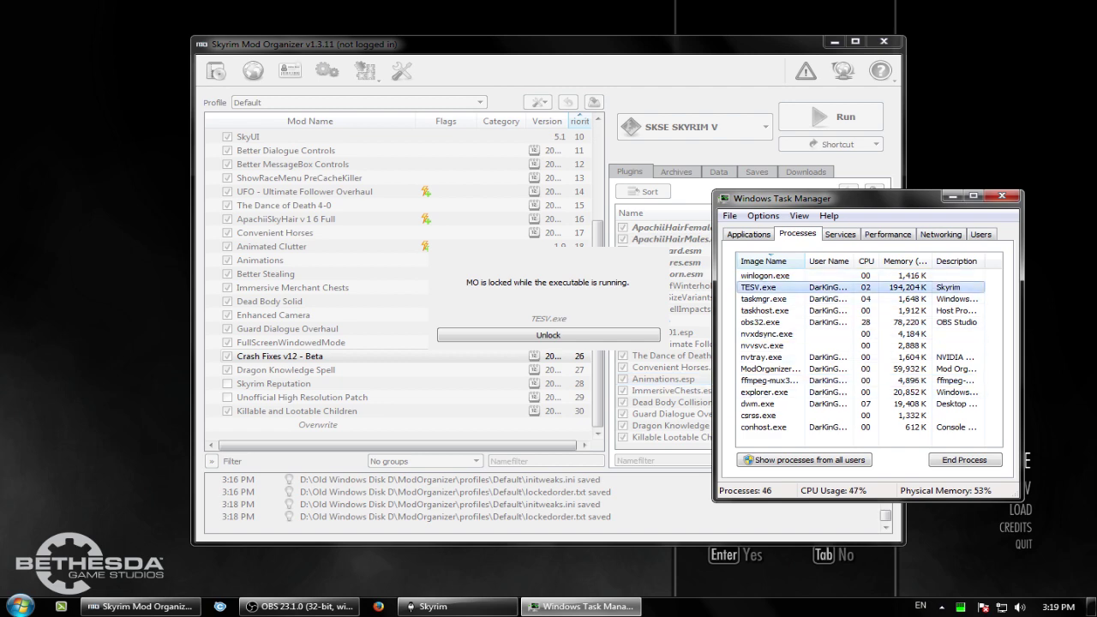
right_click(754, 287)
click(788, 299)
click(600, 293)
scroll(548, 300, up, 2)
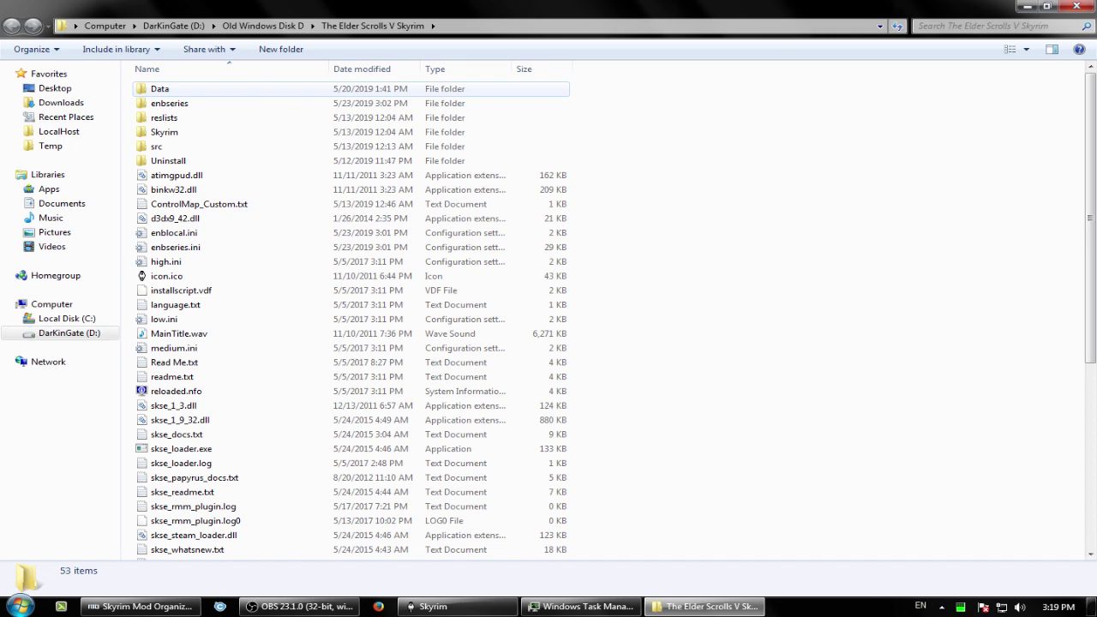
Open SKSE.ini from Data\SKSE, check the DefaultHeapInitialAllocMB setting under [Memory], and close the file
double_click(159, 88)
double_click(160, 118)
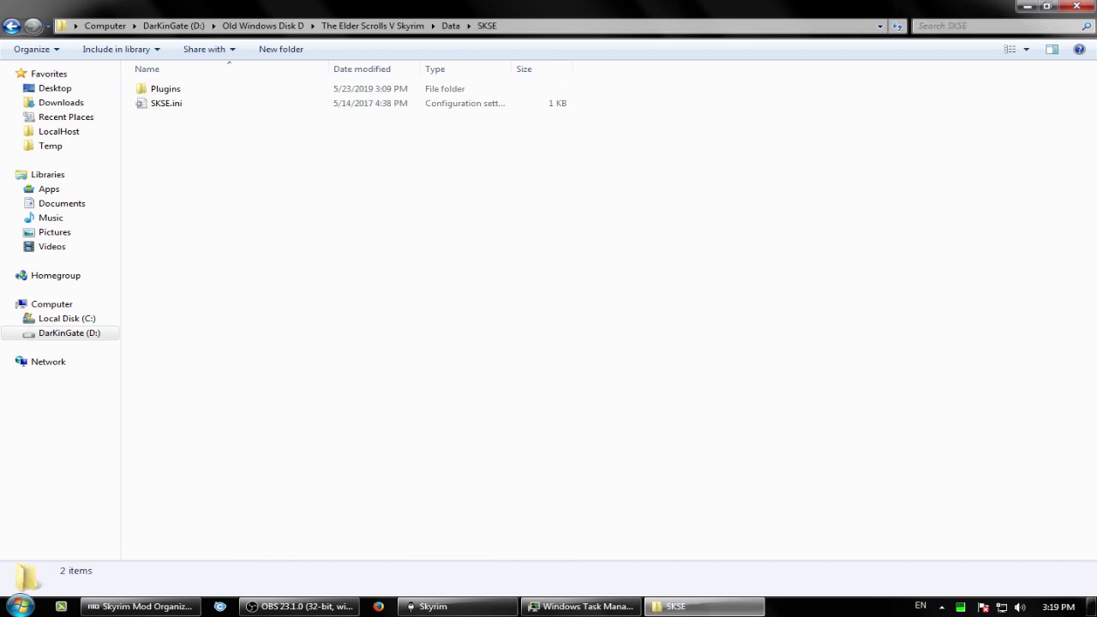
double_click(166, 103)
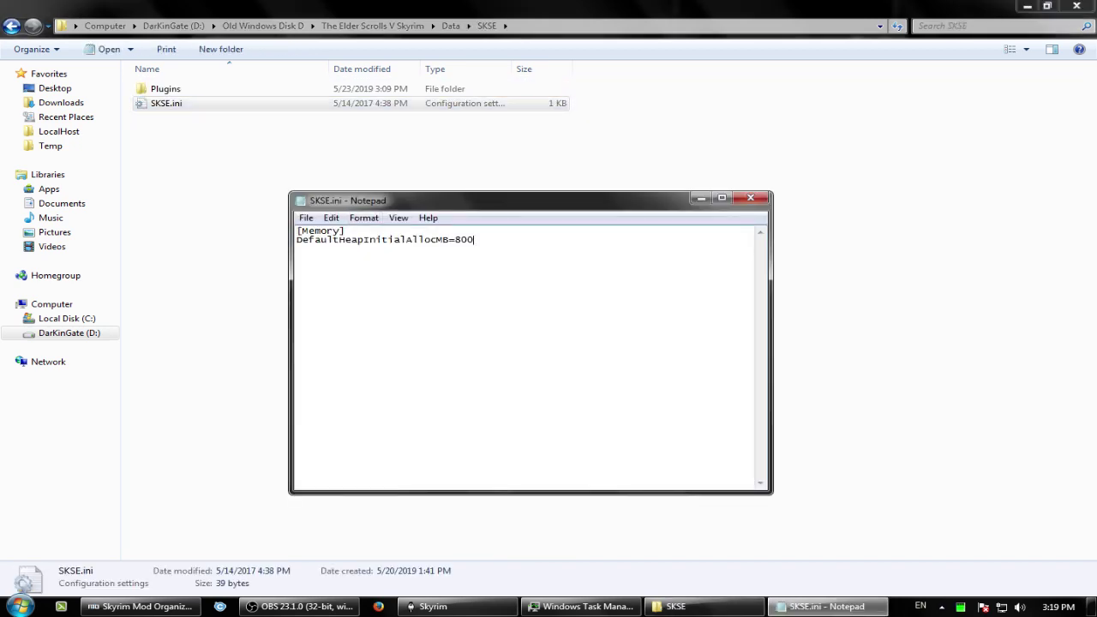
drag(474, 240, 295, 231)
click(474, 239)
drag(474, 240, 296, 230)
click(474, 240)
key(alt+F4)
key(Escape)
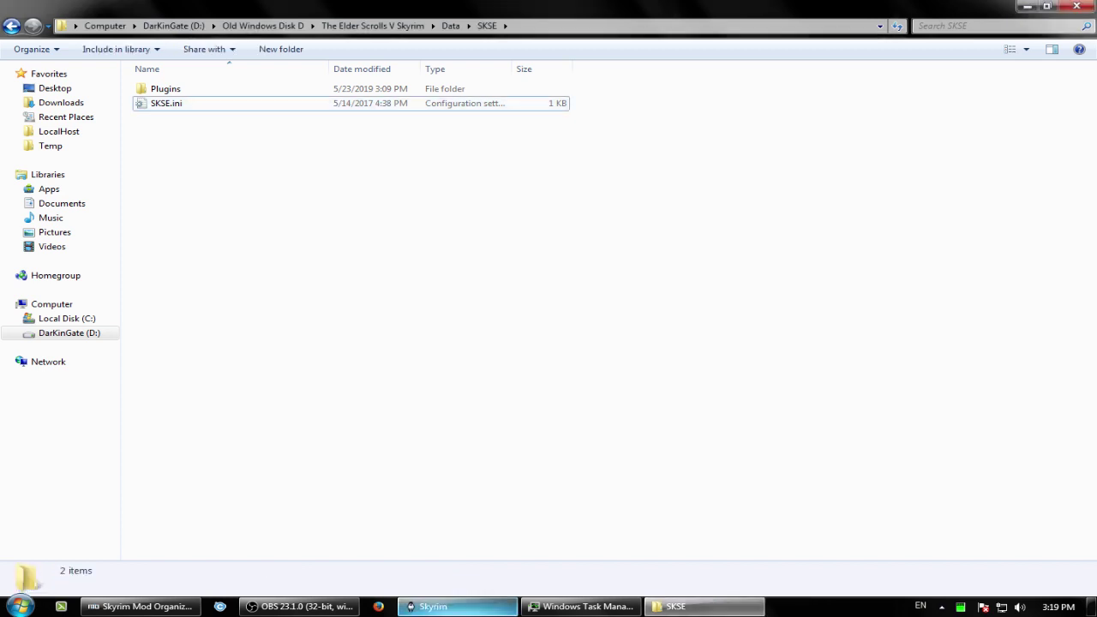
Check the contents of the Plugins folder inside the game's Data\SKSE folder
click(585, 606)
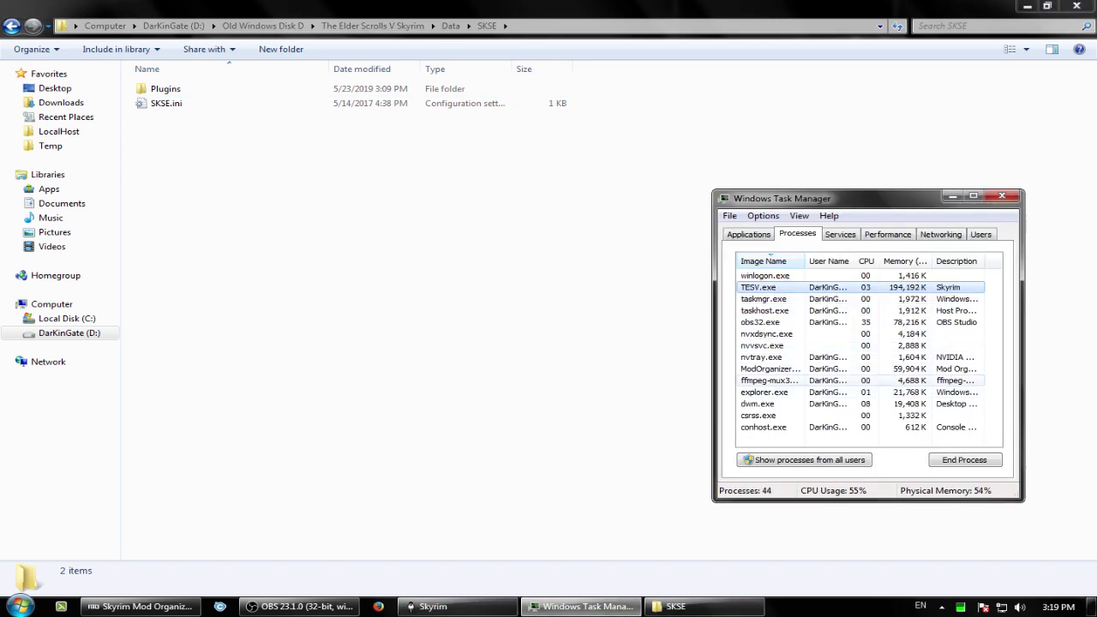
click(805, 369)
right_click(809, 370)
click(428, 257)
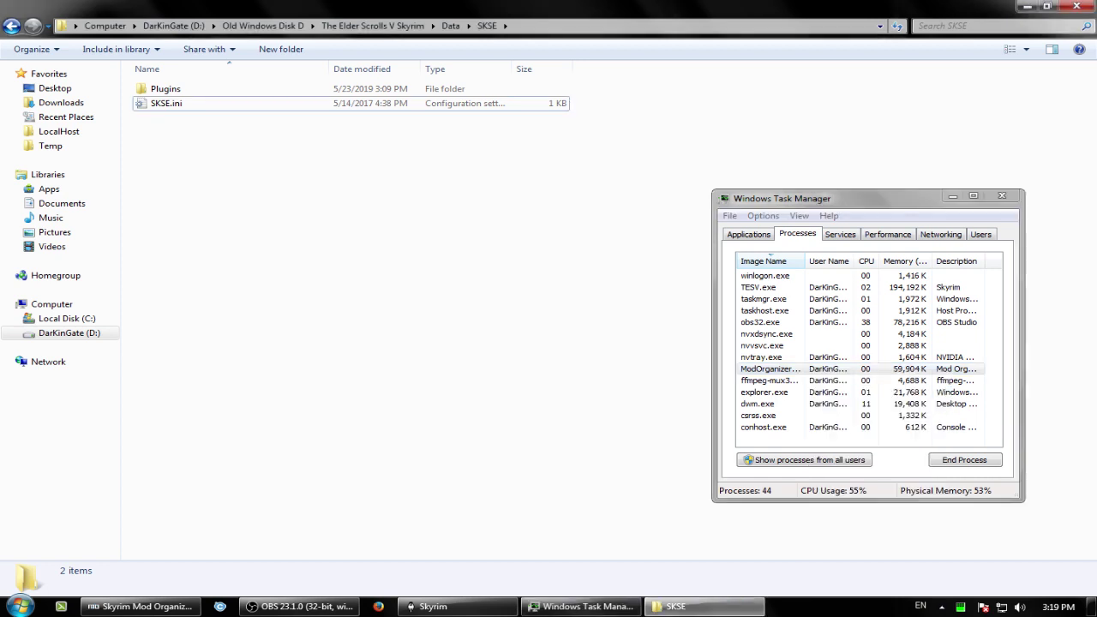
double_click(166, 89)
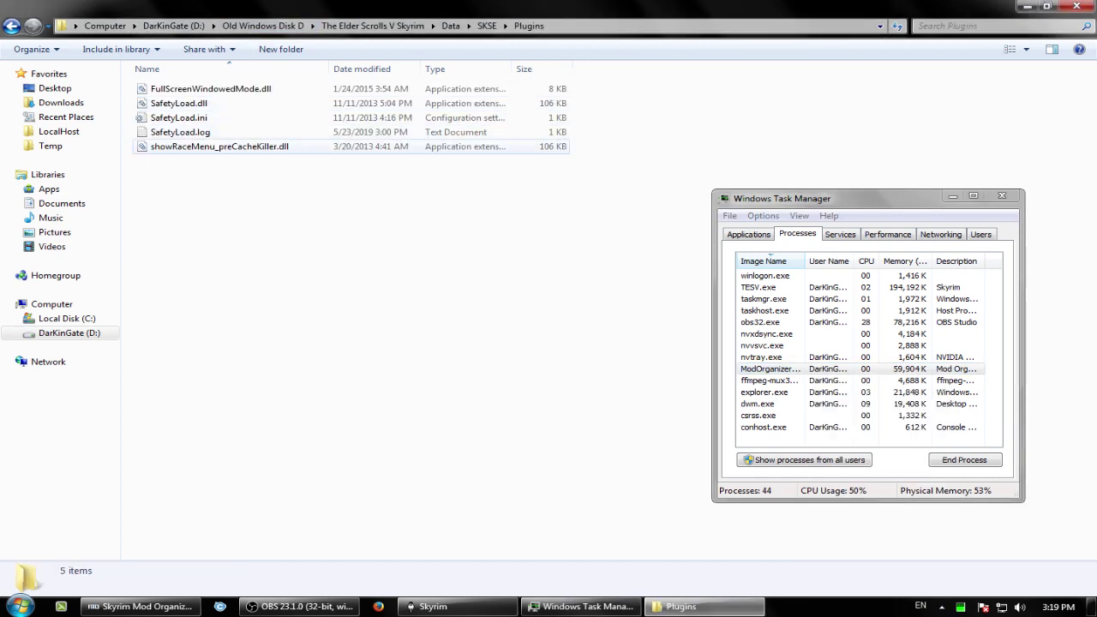
Open the file location of the Mod Organizer process from Task Manager and select ModOrganizer.exe
click(806, 299)
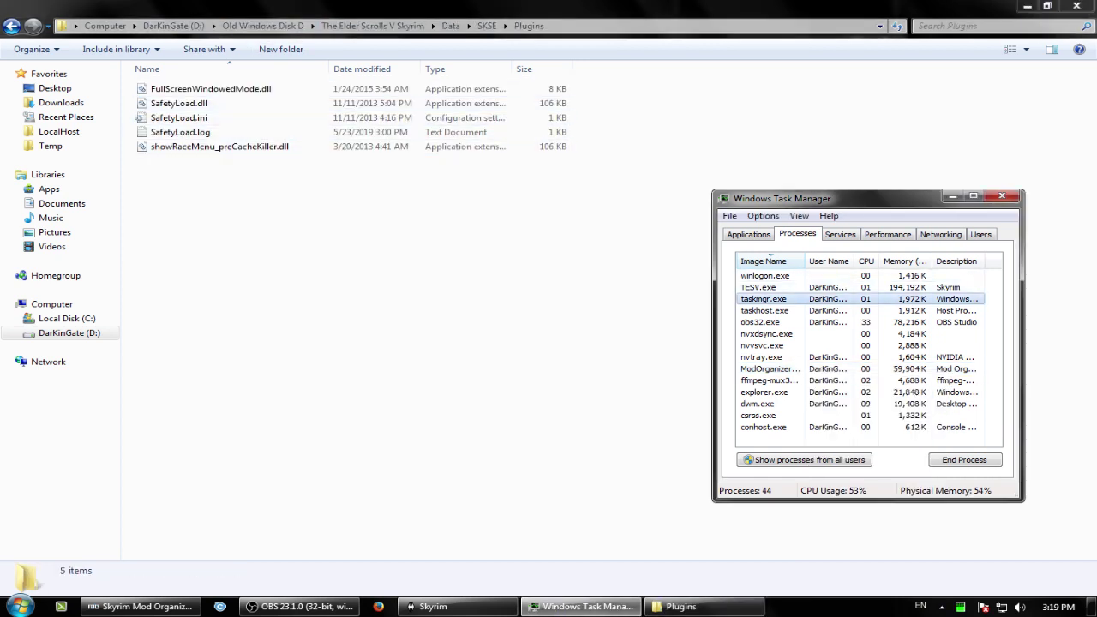
click(805, 368)
right_click(793, 369)
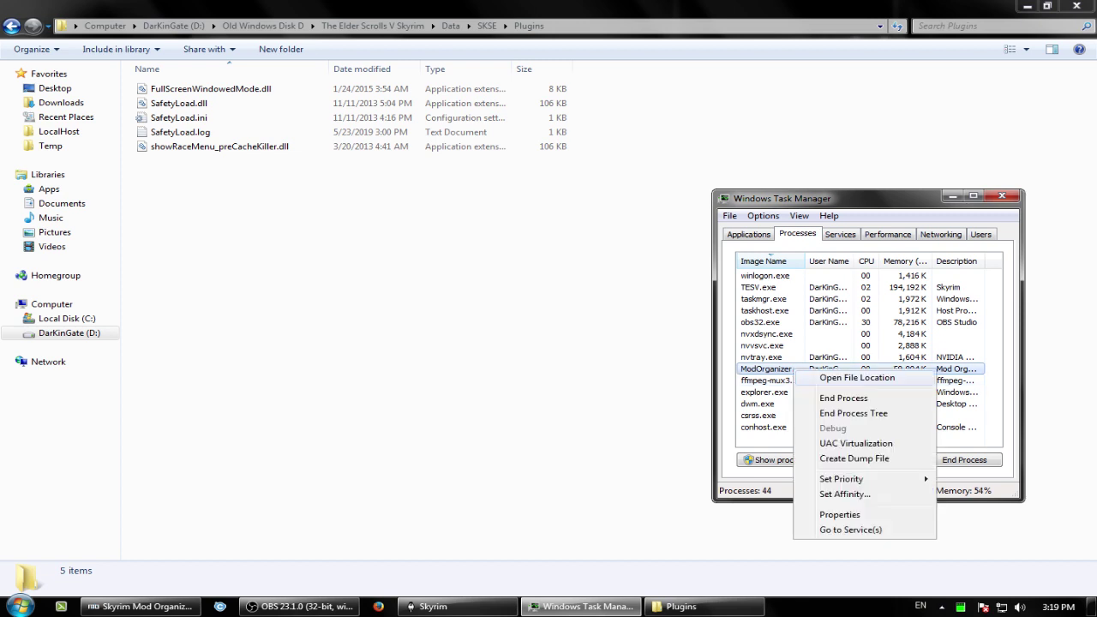
click(857, 377)
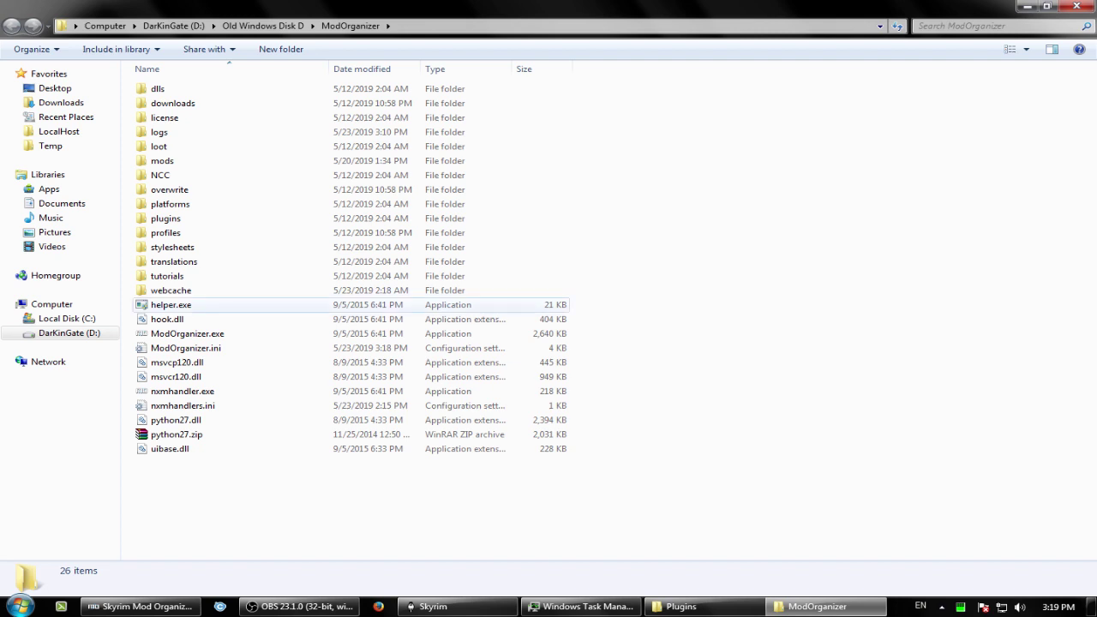
click(187, 333)
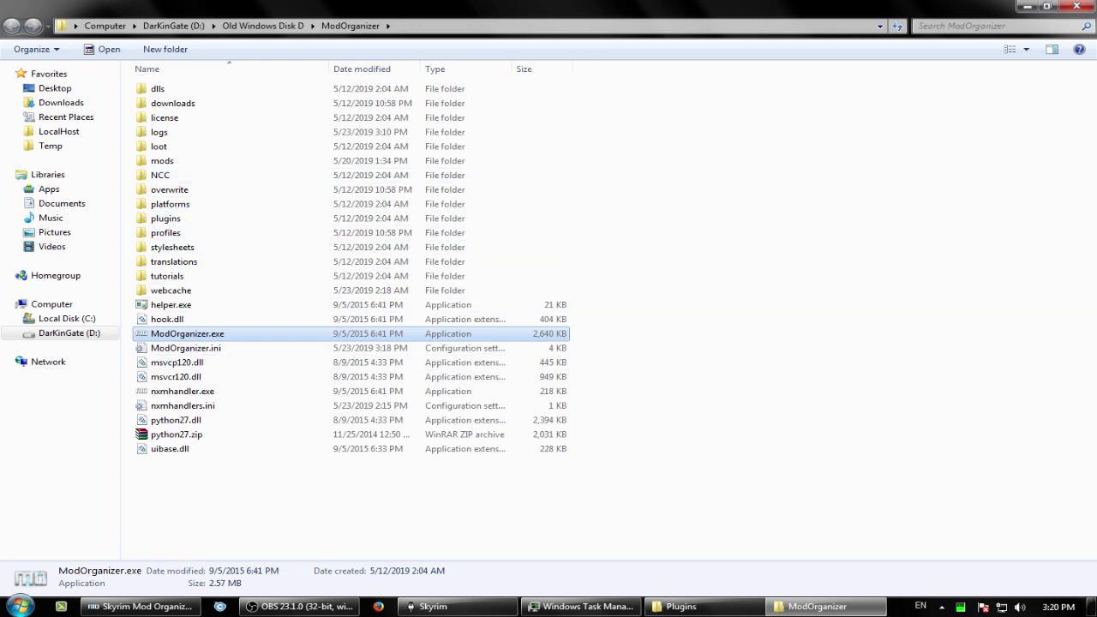
Open CrashFixPlugin.ini from the SKSE\Plugins folder of the Crash Fixes v12 - Beta mod inside mods
double_click(162, 160)
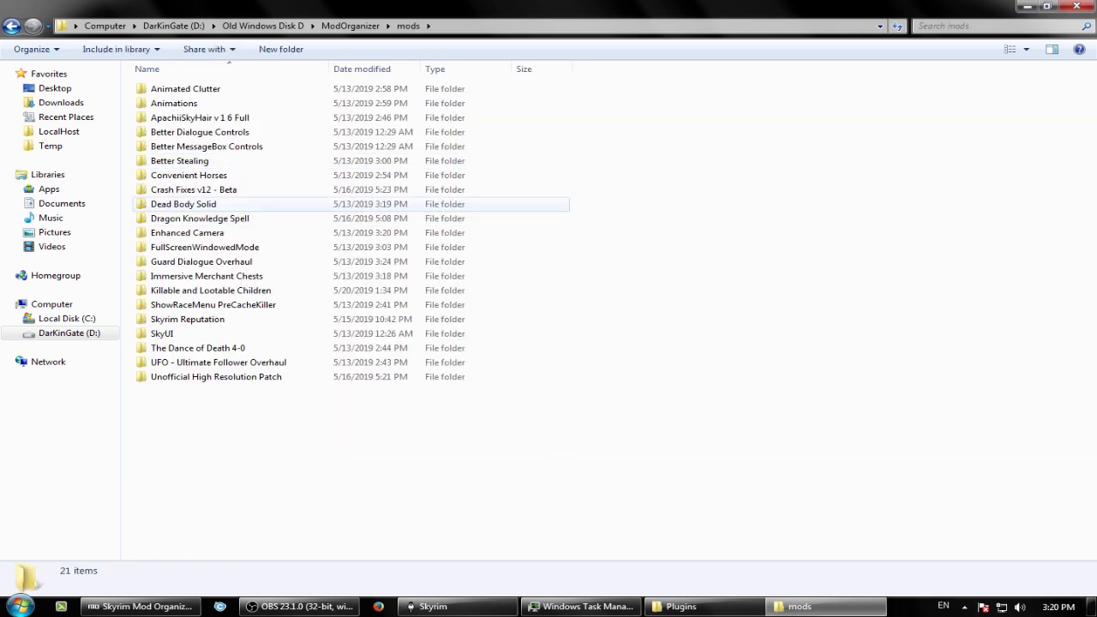
click(317, 190)
click(317, 232)
click(317, 276)
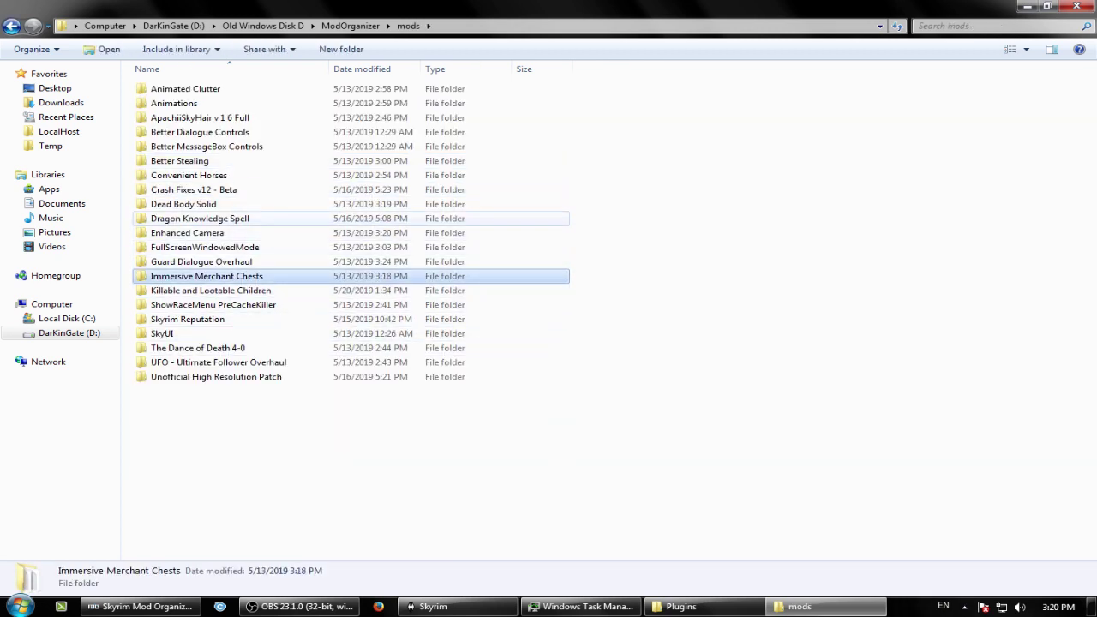
double_click(194, 189)
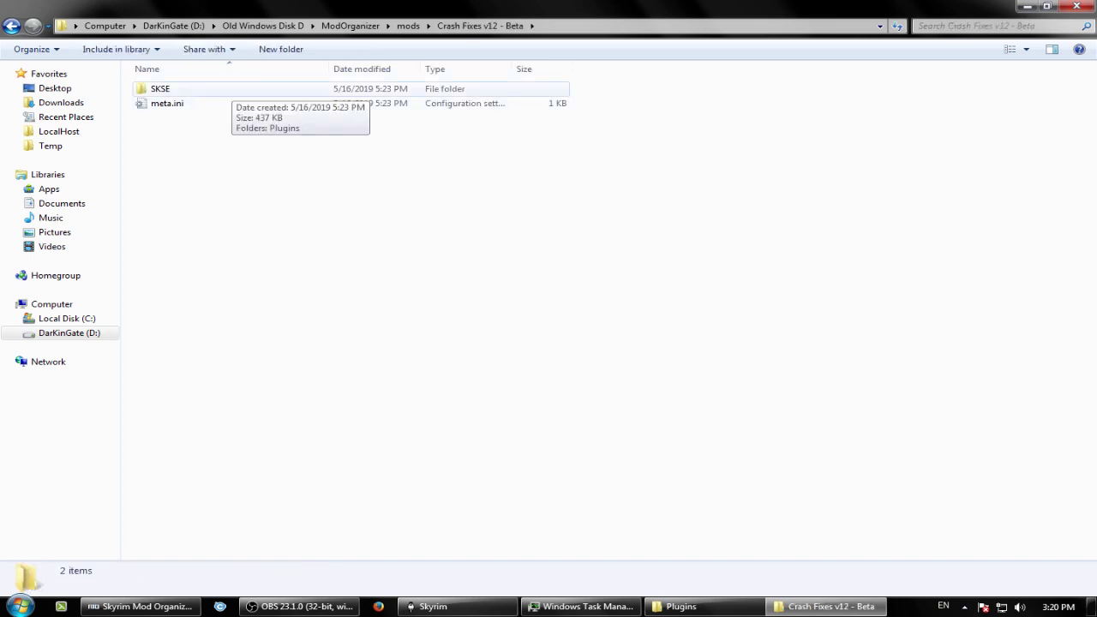
double_click(225, 89)
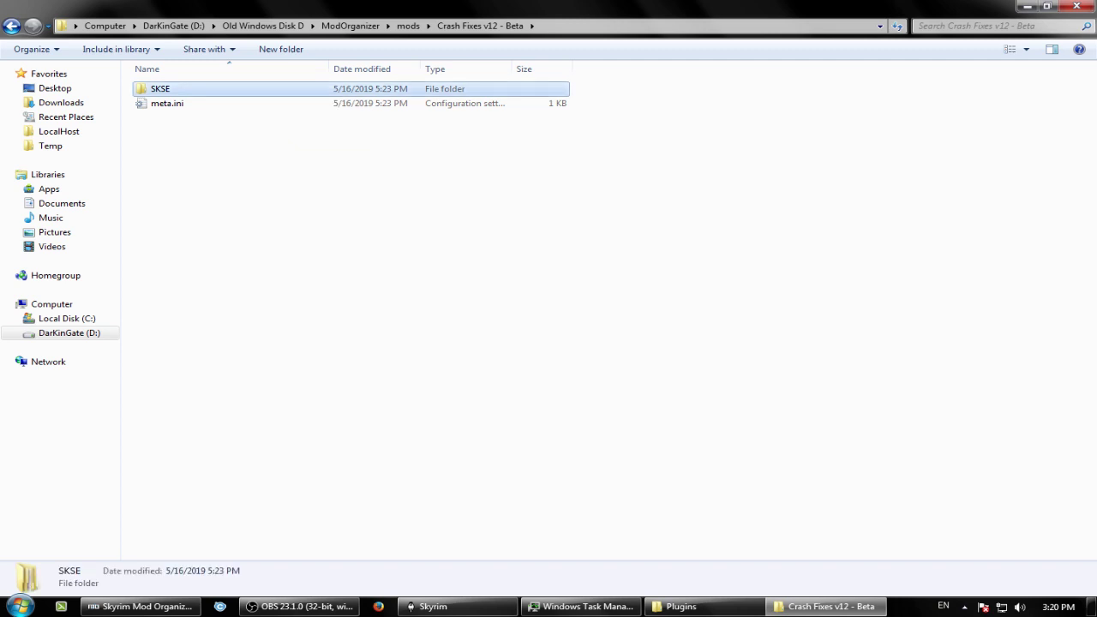
double_click(225, 89)
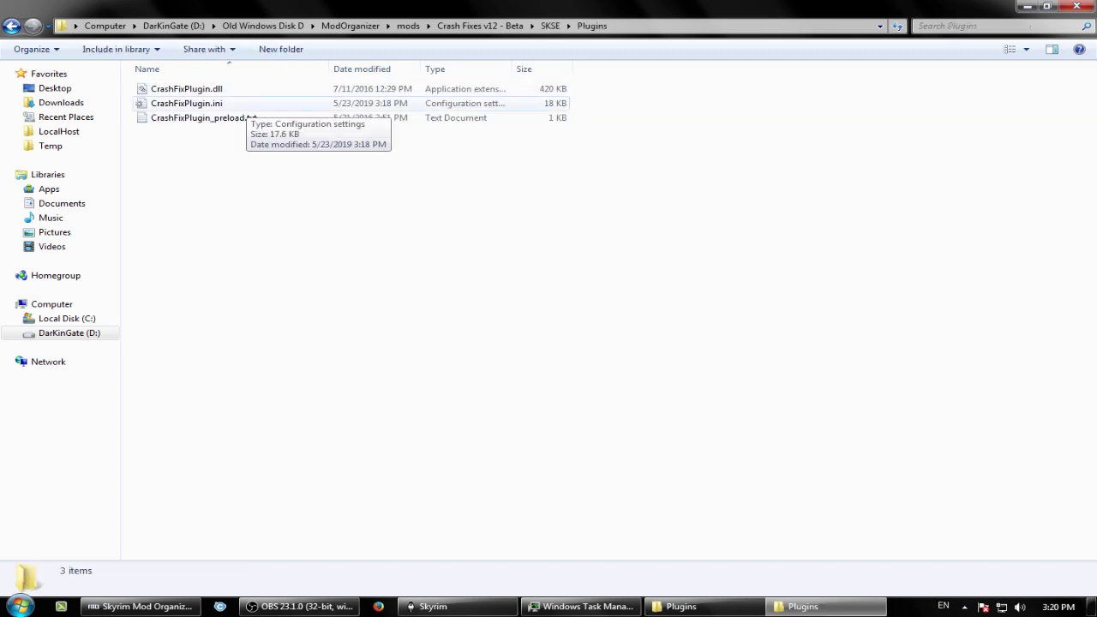
double_click(240, 104)
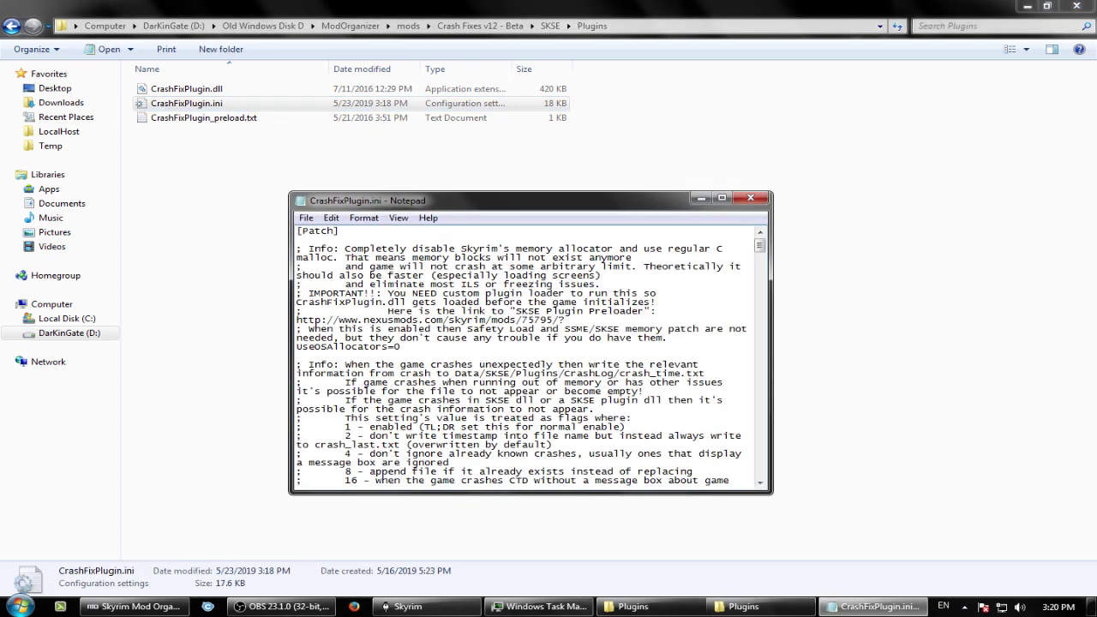
Search CrashFixPlugin.ini for "Patch" until the WarnSKSEMemoryPatch setting and place the cursor at the end of its line
key(ctrl+f)
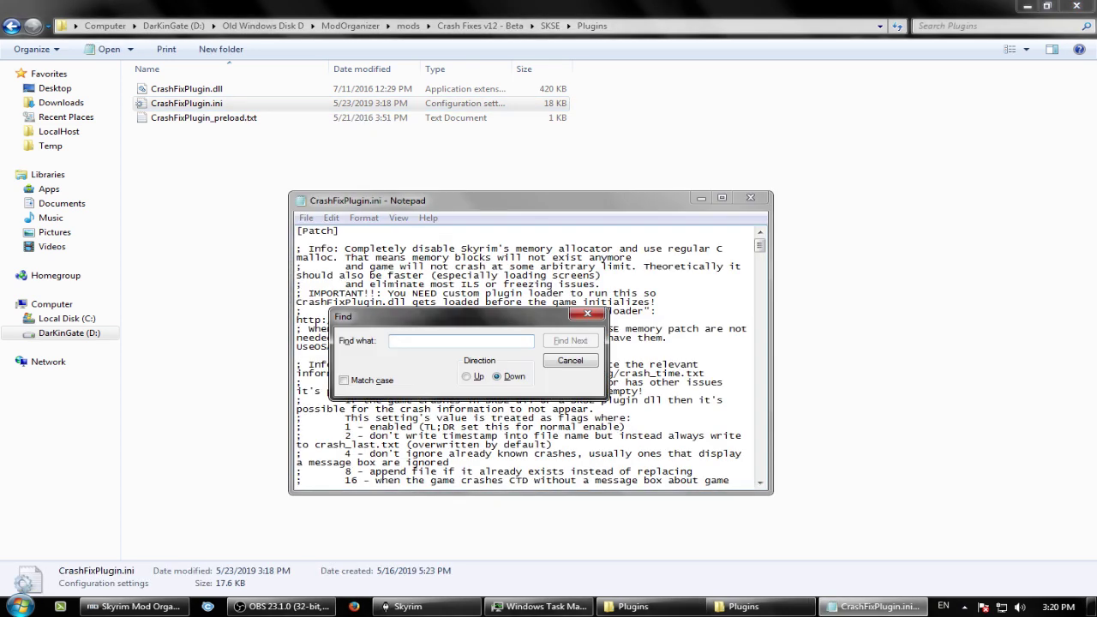
text(Patch)
key(Return)
key(Return)
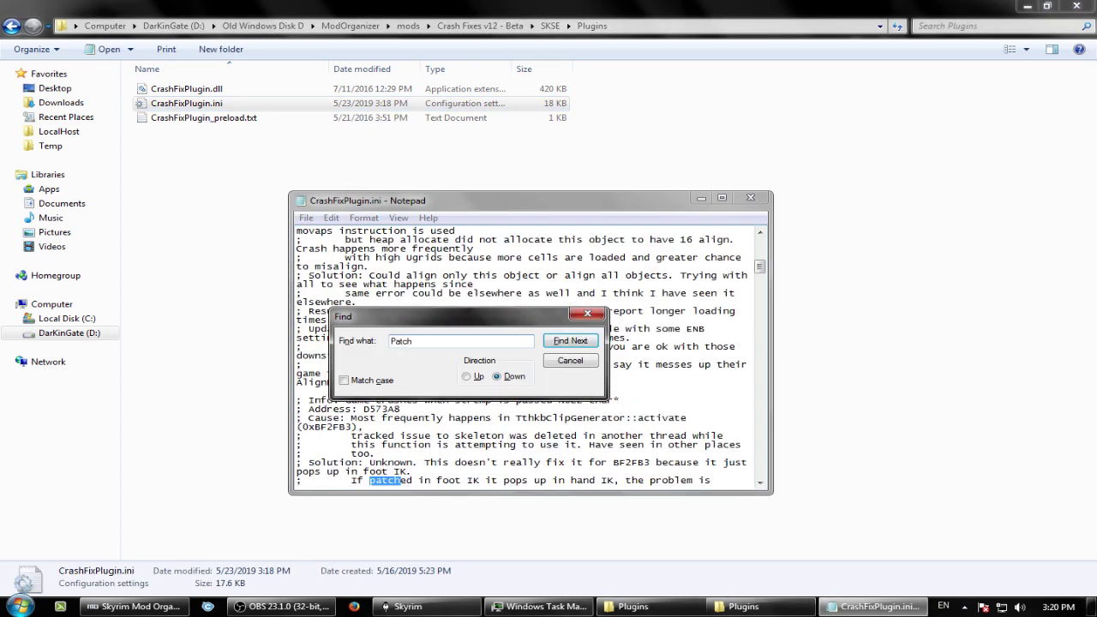
key(Return)
key(Return)
key(Return)
key(Return)
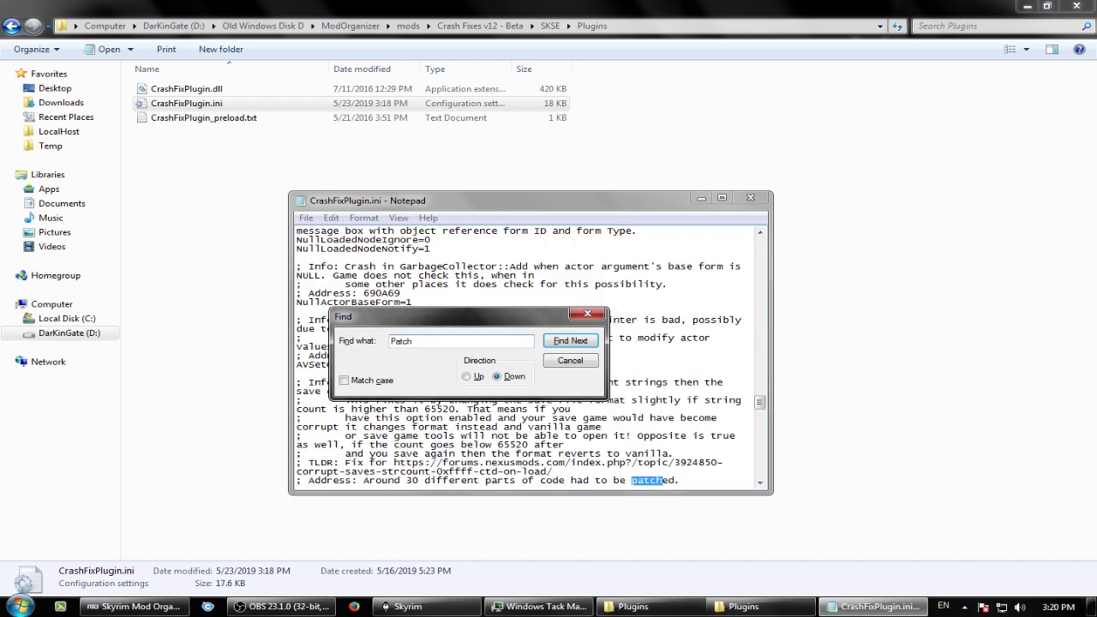
key(Return)
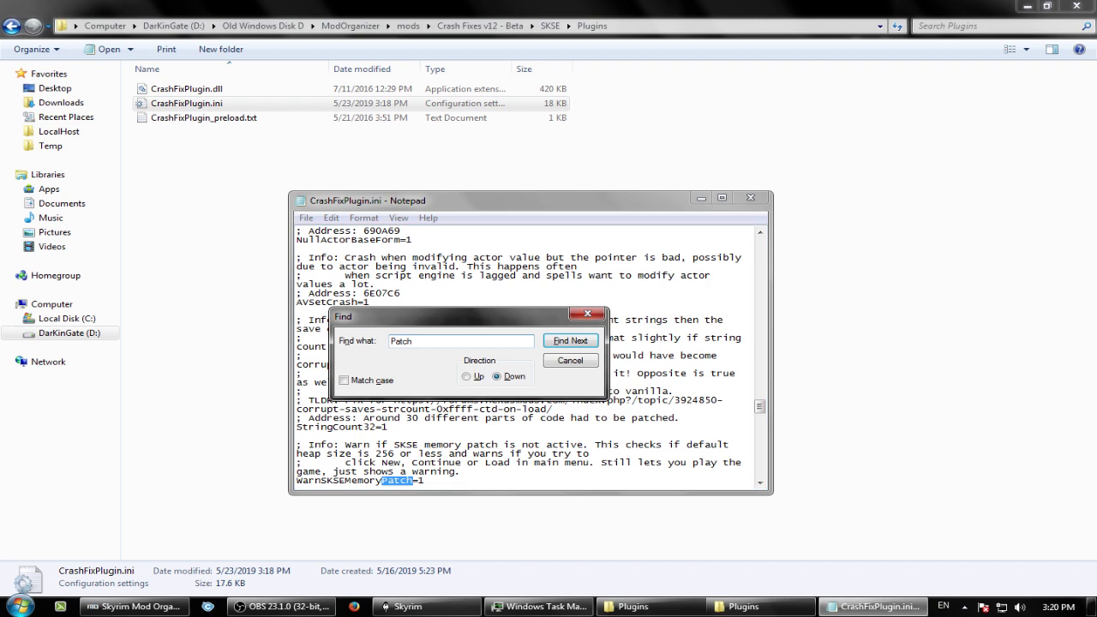
click(587, 314)
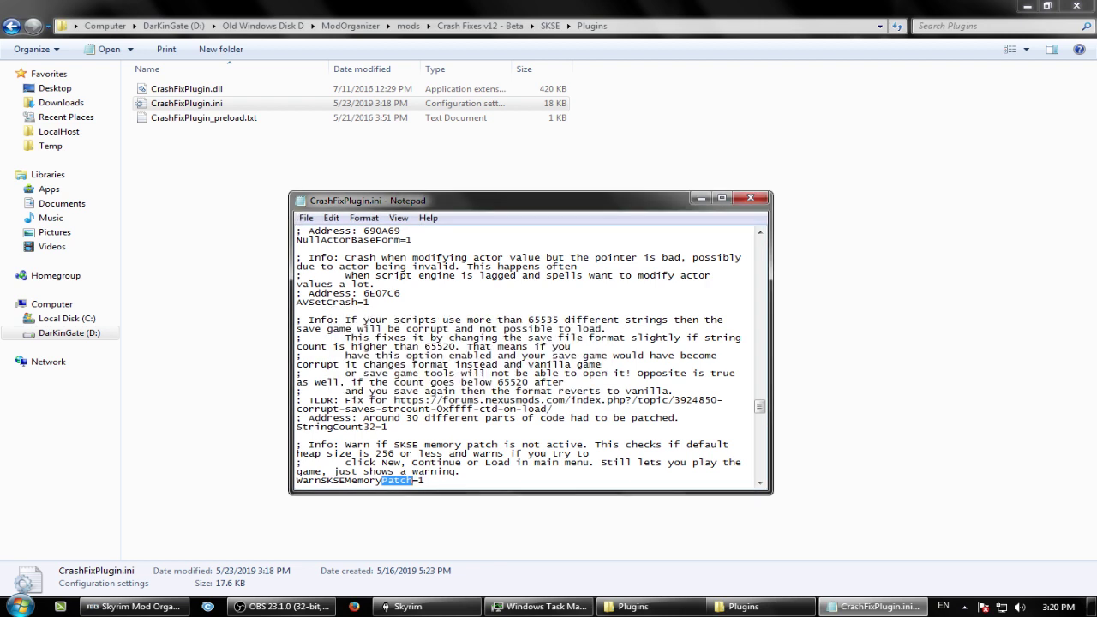
click(424, 480)
Close CrashFixPlugin.ini, both folder windows and Task Manager, and minimize Mod Organizer to return to the game
click(750, 197)
click(1076, 6)
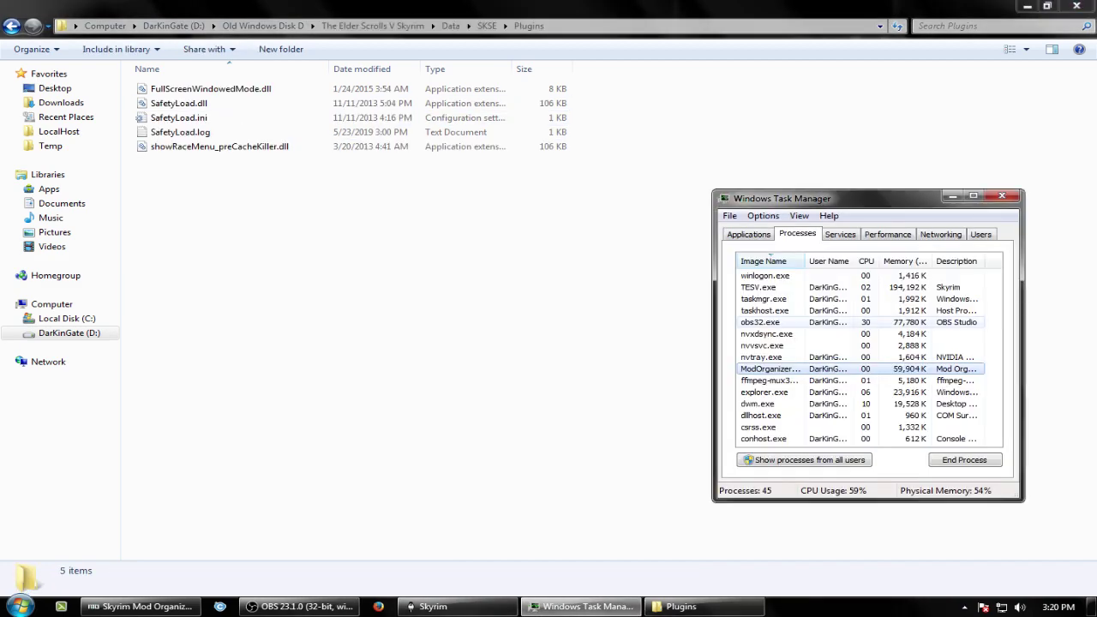
click(1076, 6)
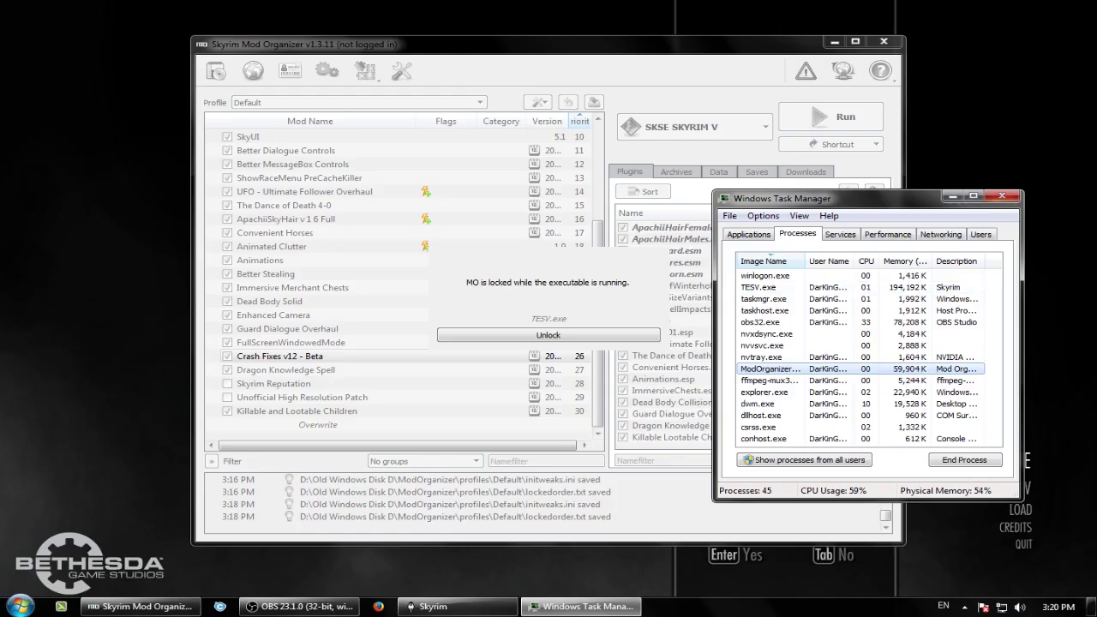
click(1002, 196)
click(830, 41)
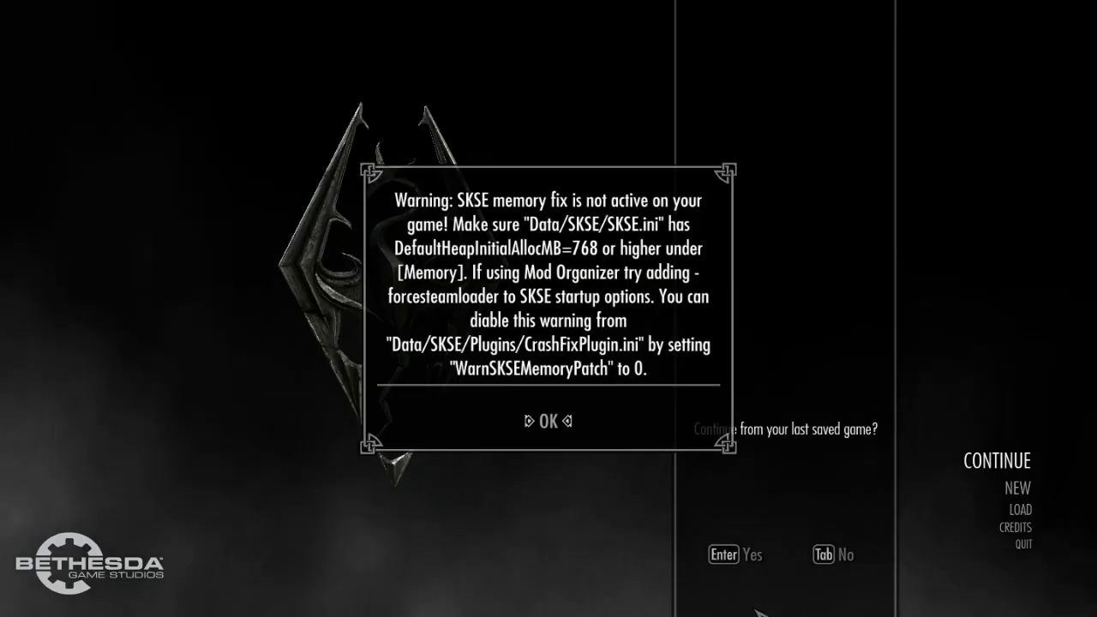
Dismiss the SKSE memory fix warning, decline continuing the saved game, and quit Skyrim to the desktop
click(543, 420)
key(Tab)
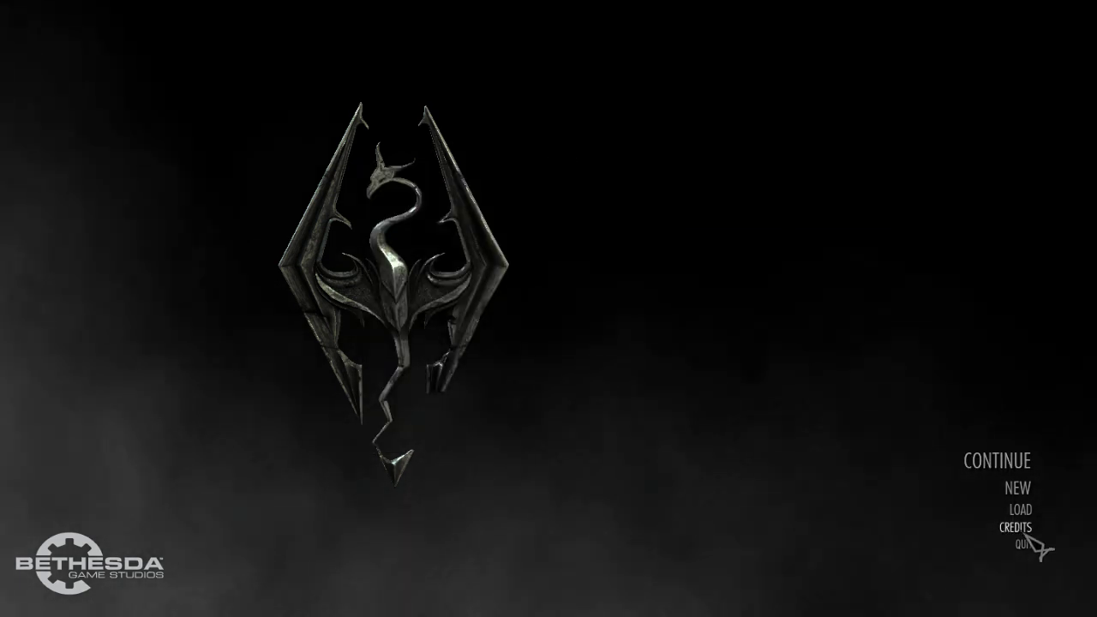
click(1021, 544)
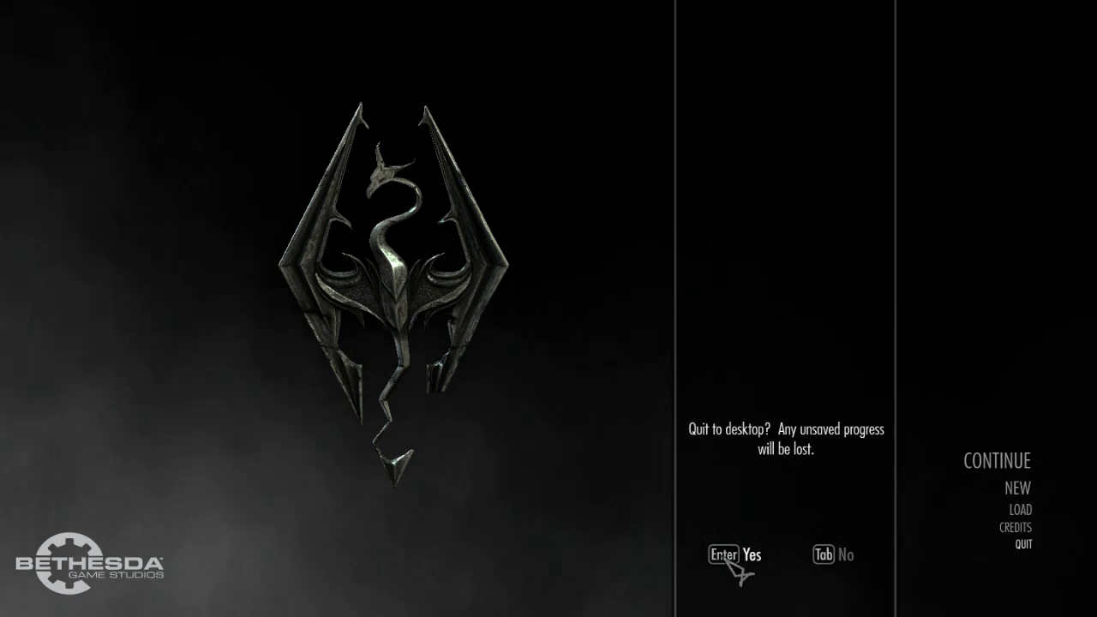
click(749, 554)
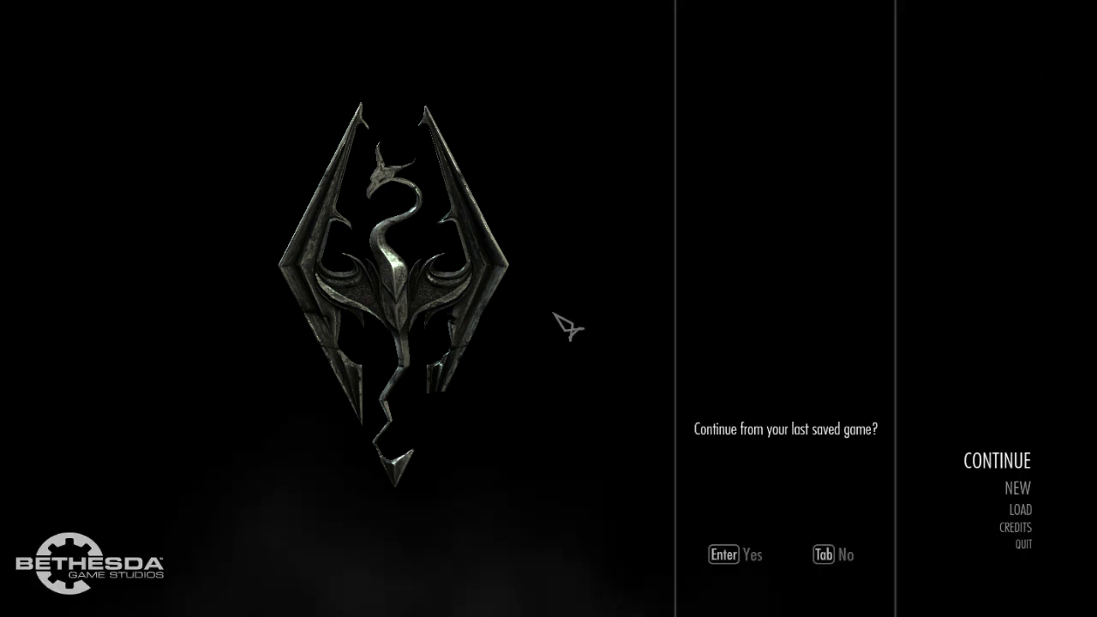
In the relaunched game, decline loading the last save and quit to the desktop
key(Tab)
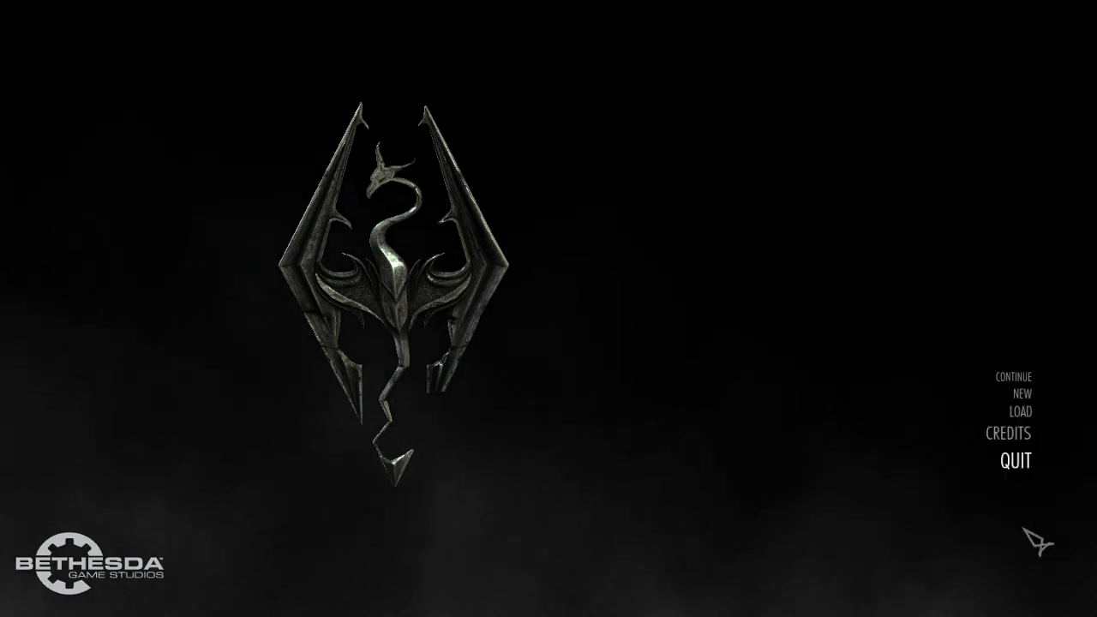
click(1018, 467)
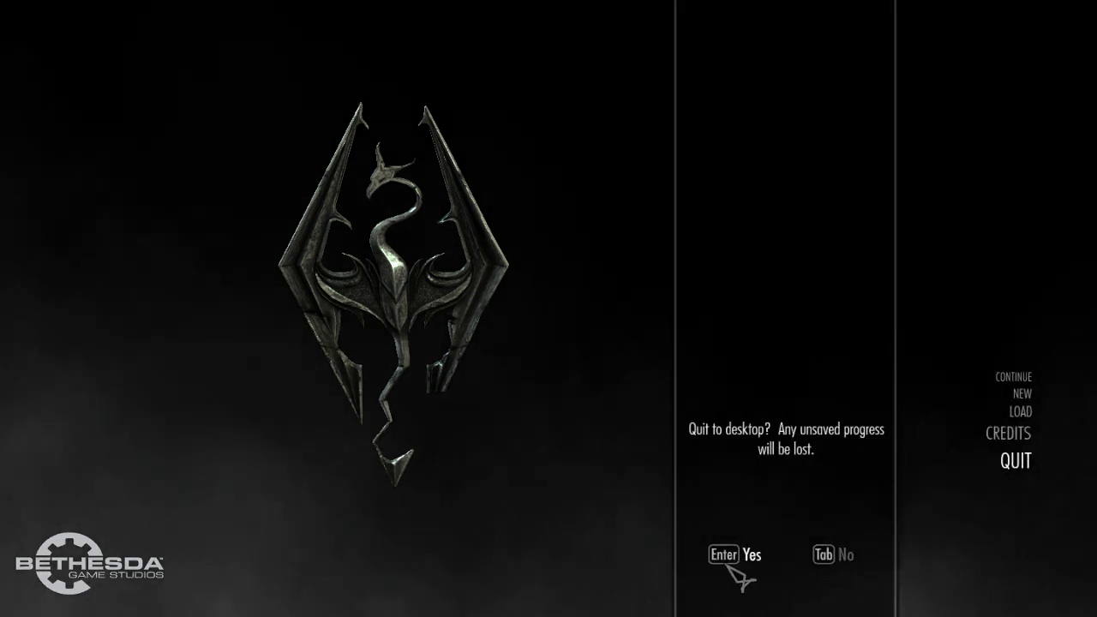
click(735, 565)
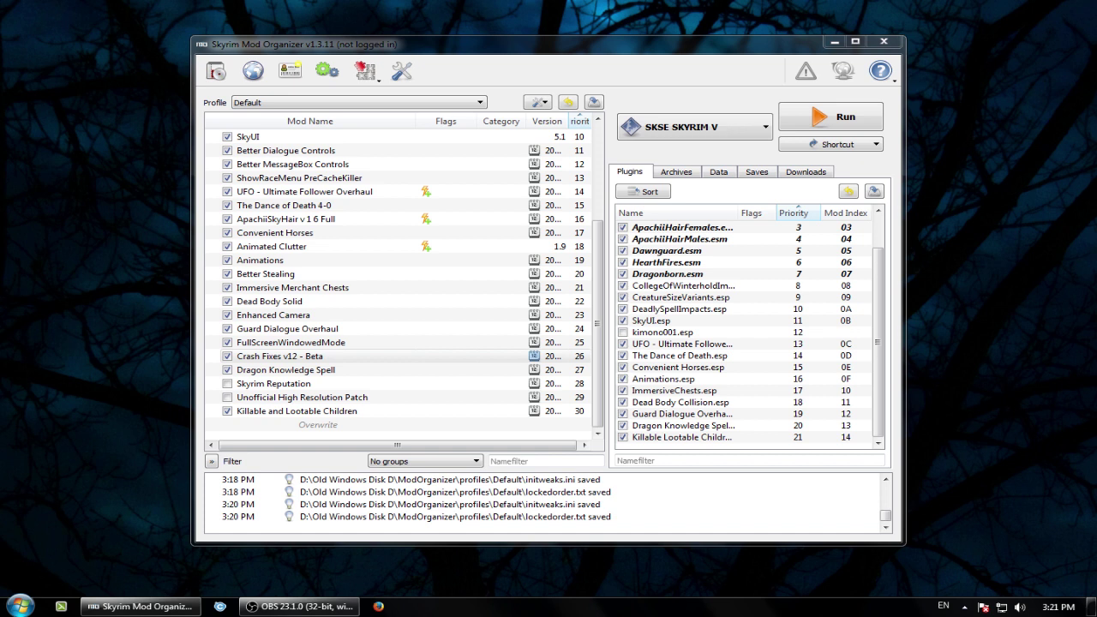
click(299, 606)
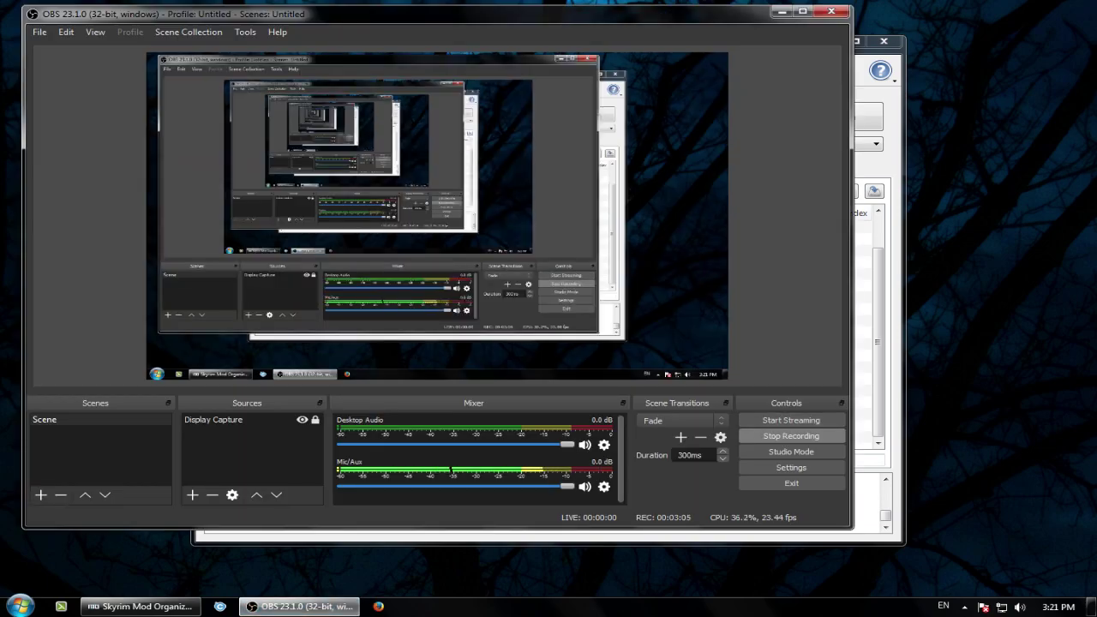